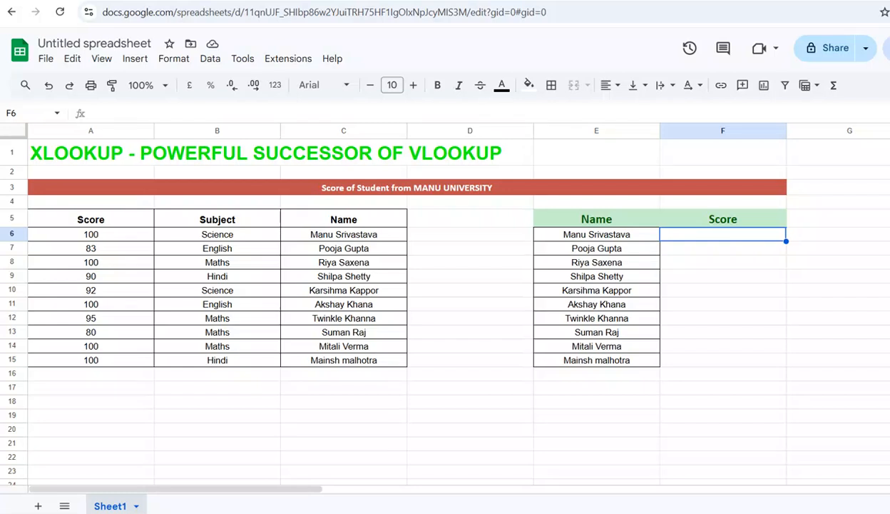
Examine the sheet's headings and the source table's Score, Subject and Name columns in A5:C15.
click(105, 164)
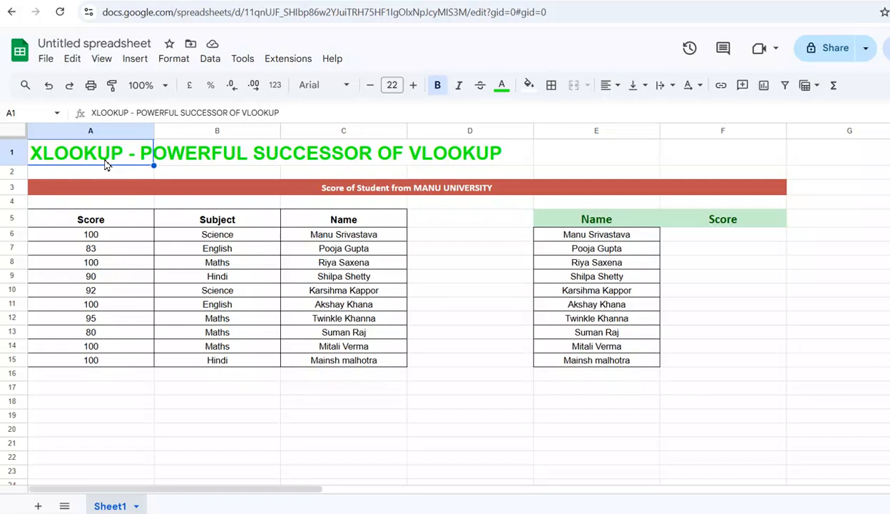
click(332, 192)
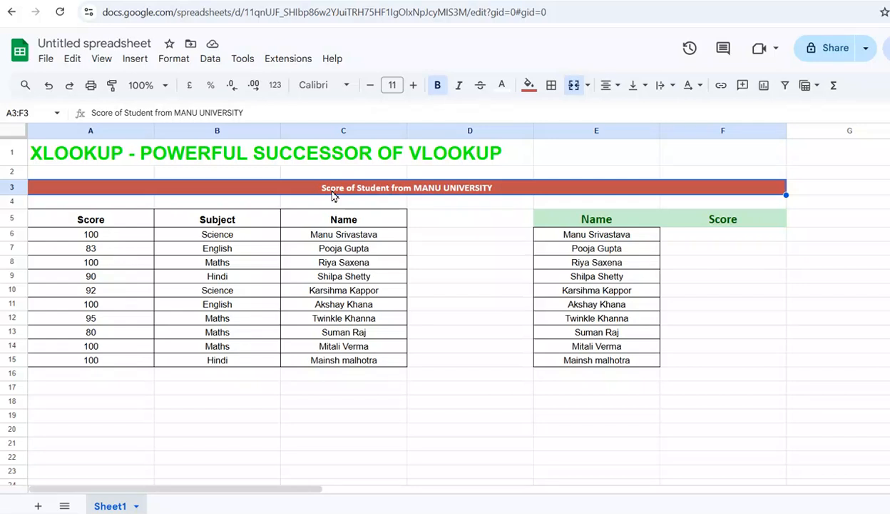
drag(106, 223, 335, 360)
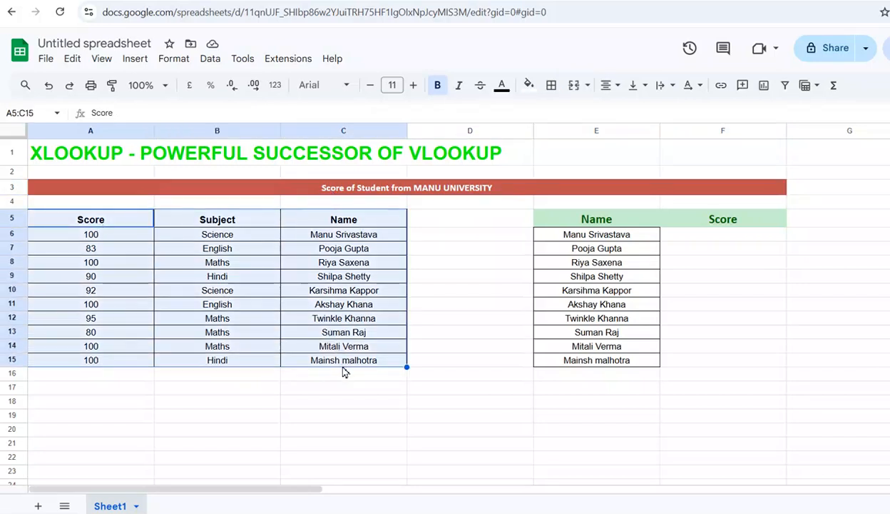
click(232, 222)
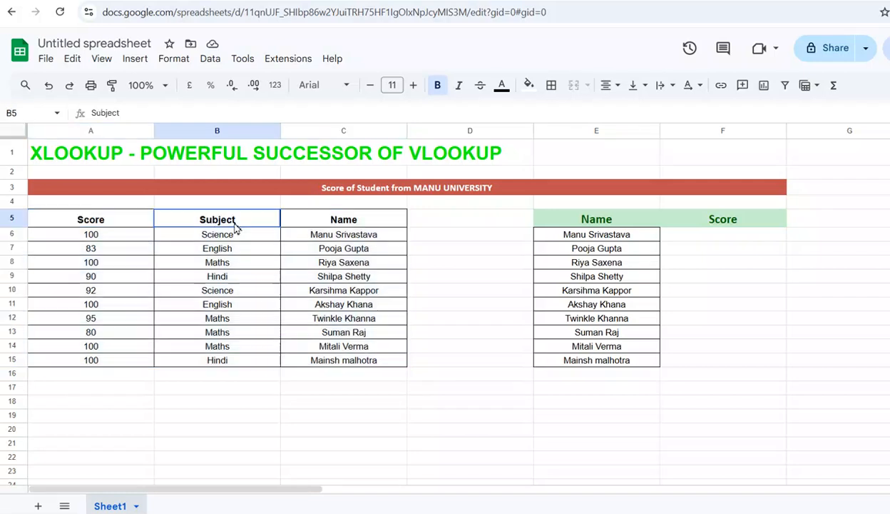
click(128, 224)
click(212, 224)
click(311, 223)
click(351, 236)
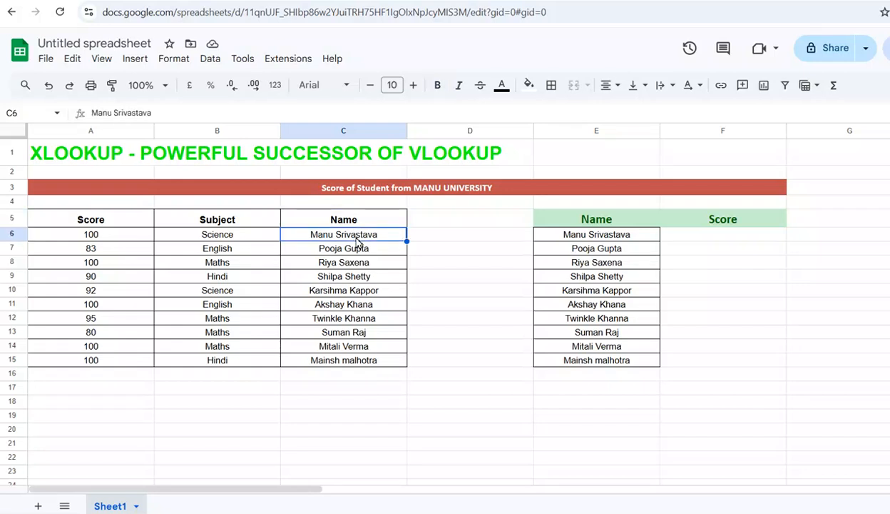
click(250, 240)
click(123, 238)
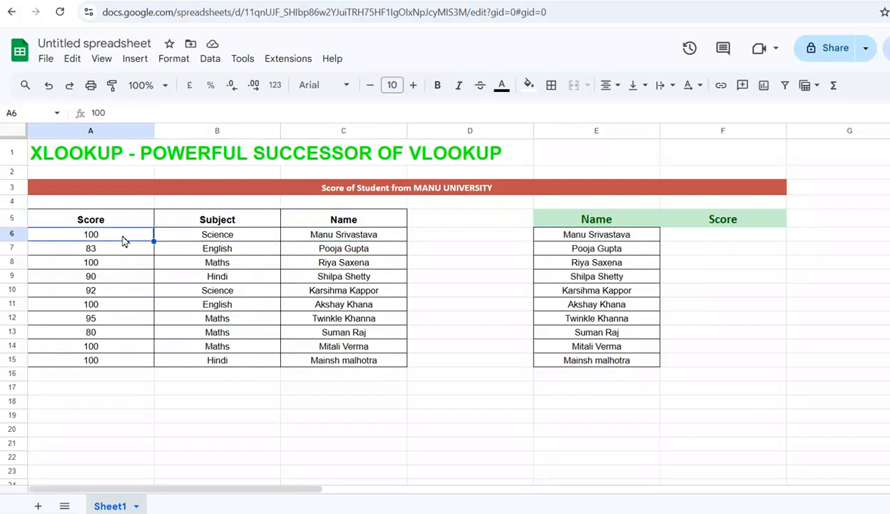
click(298, 249)
click(231, 245)
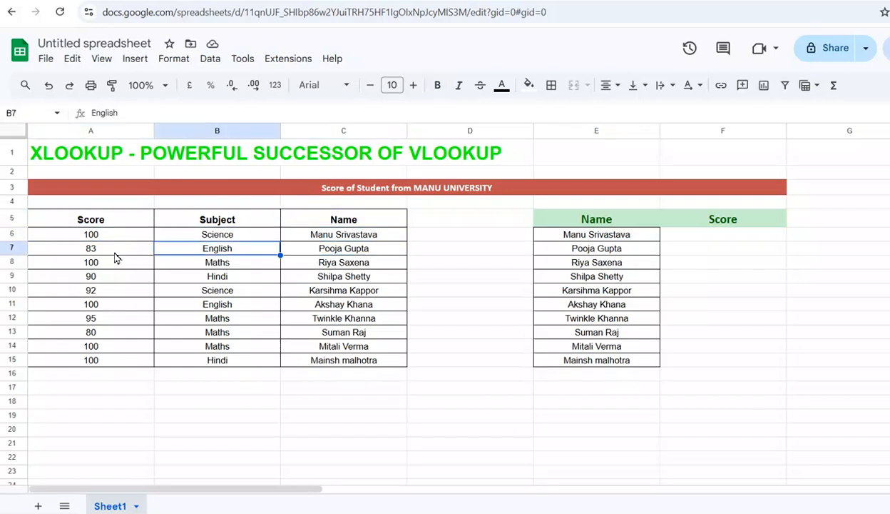
click(112, 254)
click(317, 266)
click(227, 262)
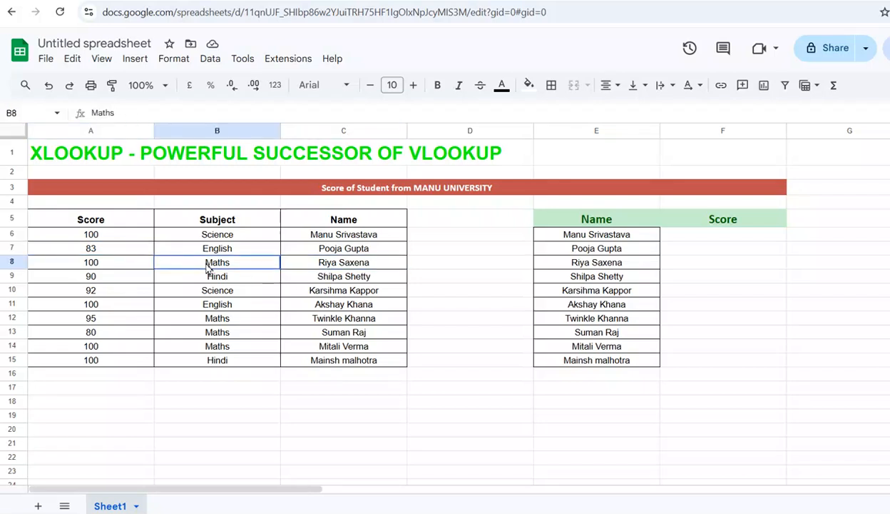
click(123, 264)
drag(122, 233, 319, 361)
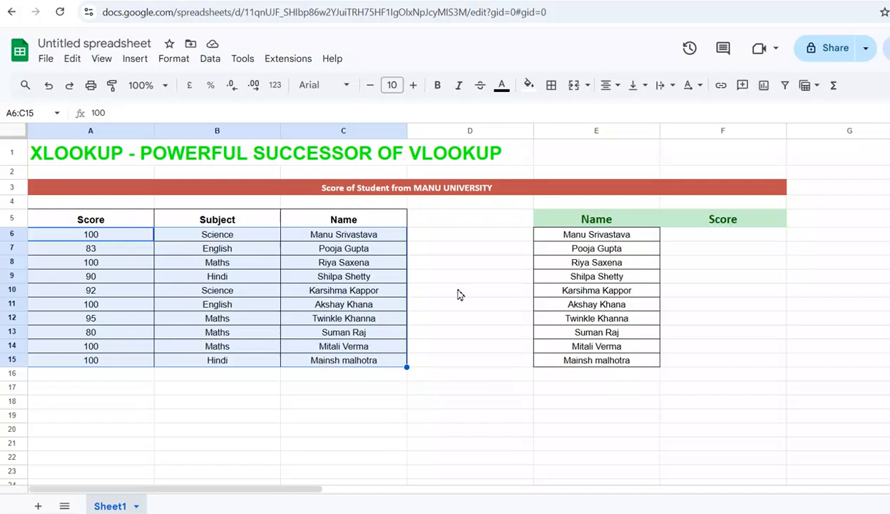
Review the lookup table's Name and Score headers and its first row in columns E and F.
click(616, 236)
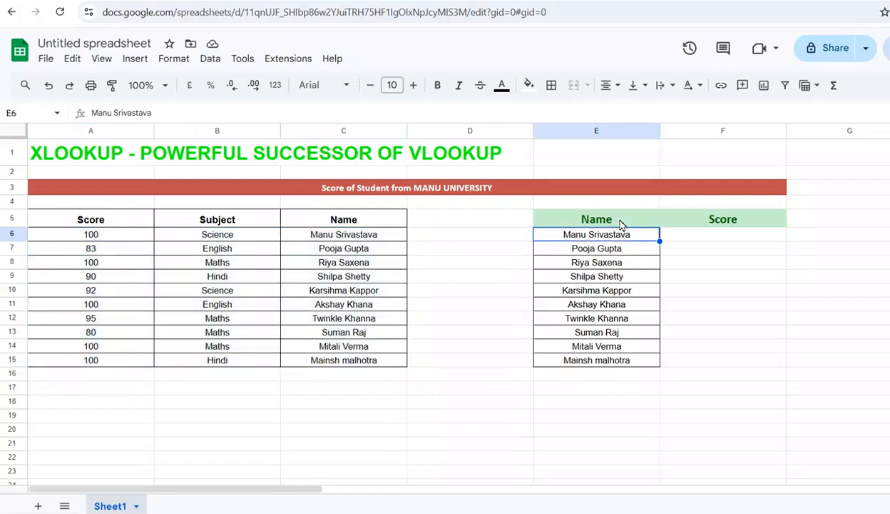
click(628, 221)
click(696, 222)
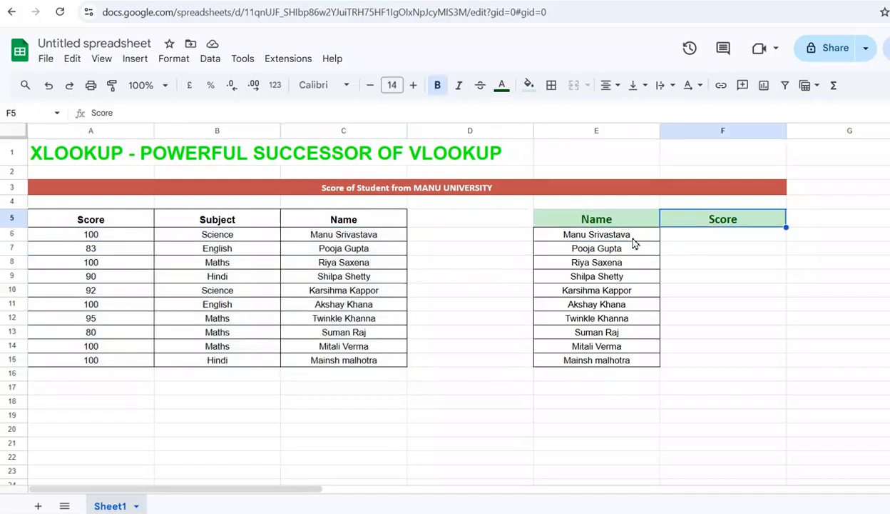
click(711, 239)
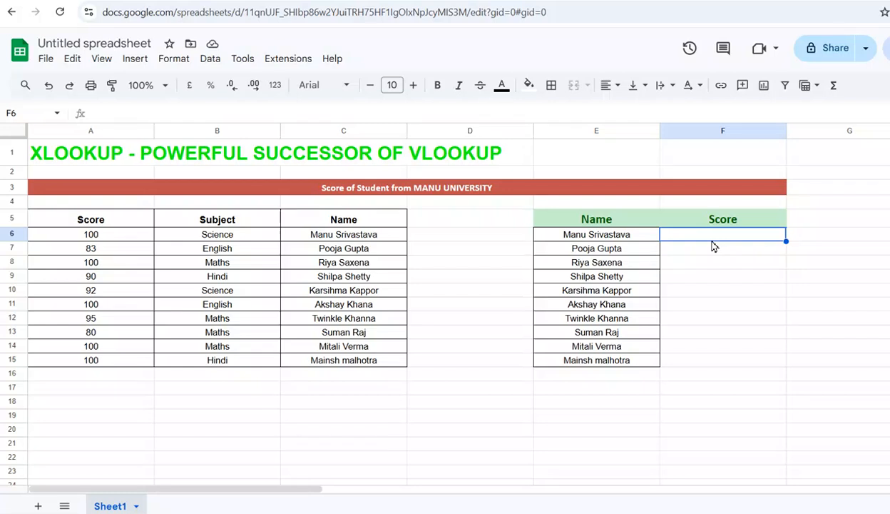
click(591, 240)
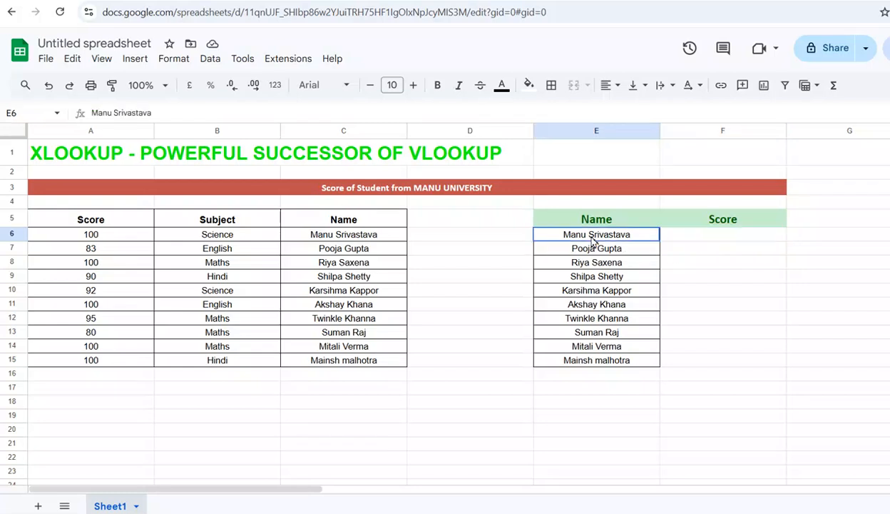
Start an XLOOKUP formula in F6 with the student name in E6 as the search key.
click(683, 236)
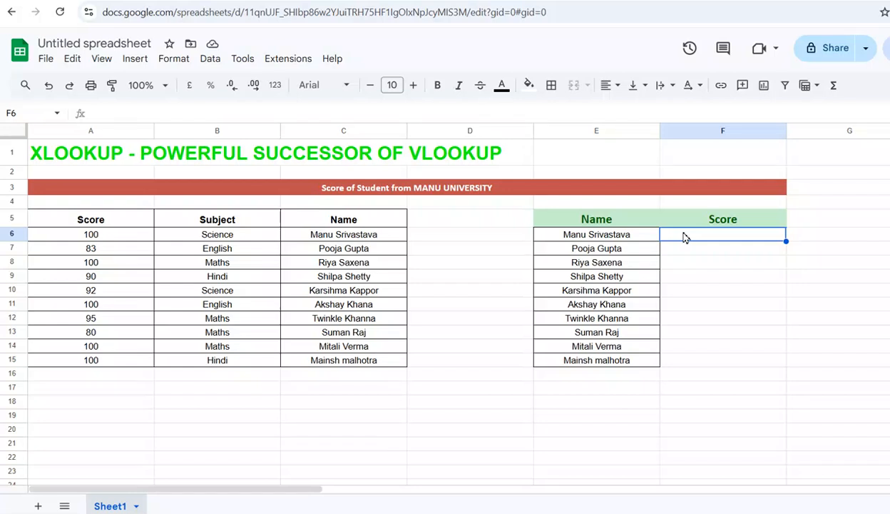
text(=)
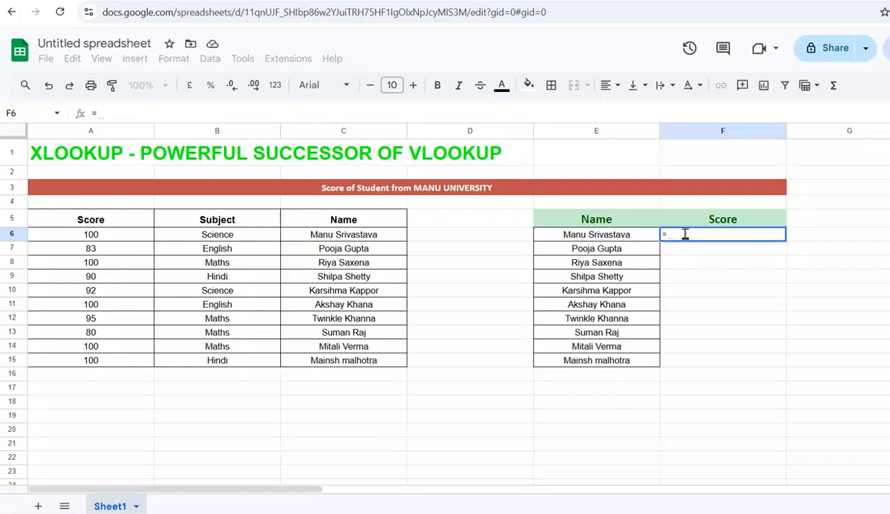
text(xloo)
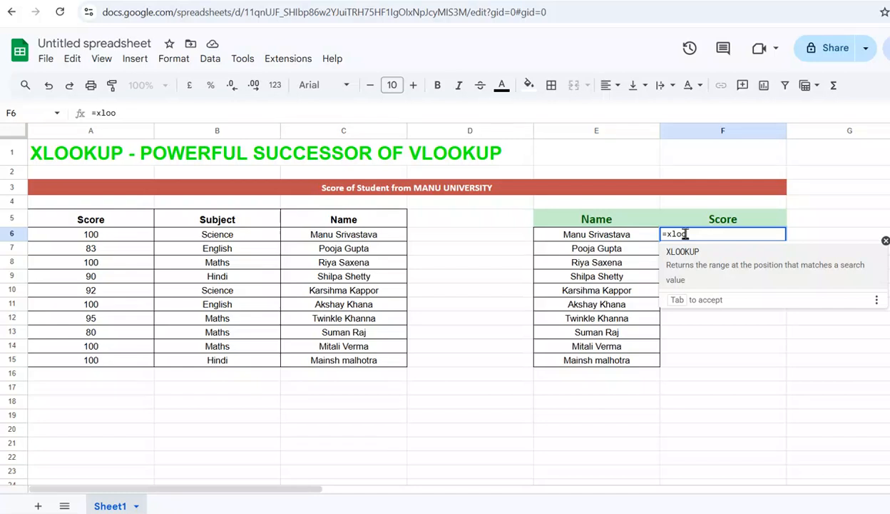
key(Tab)
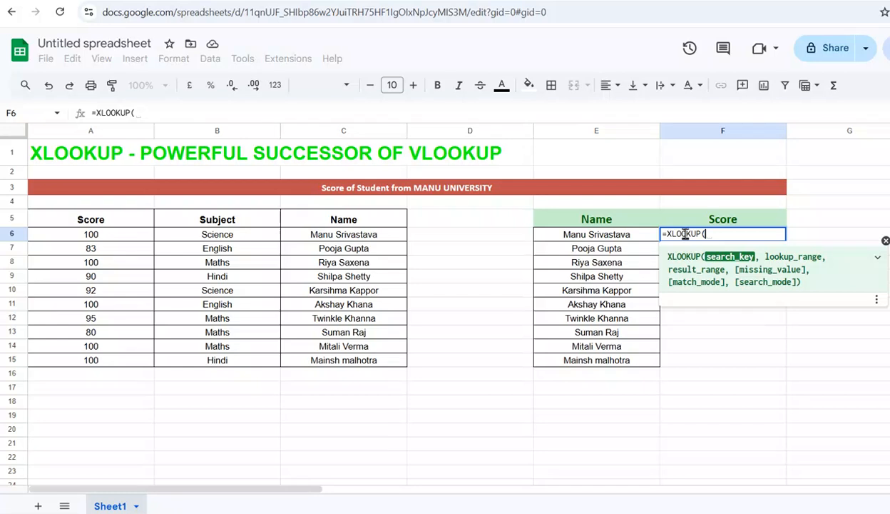
click(621, 241)
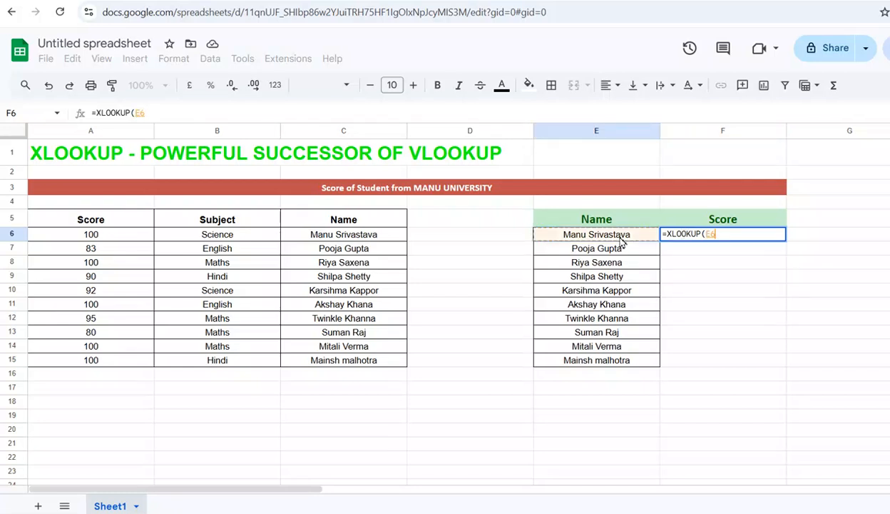
text(,)
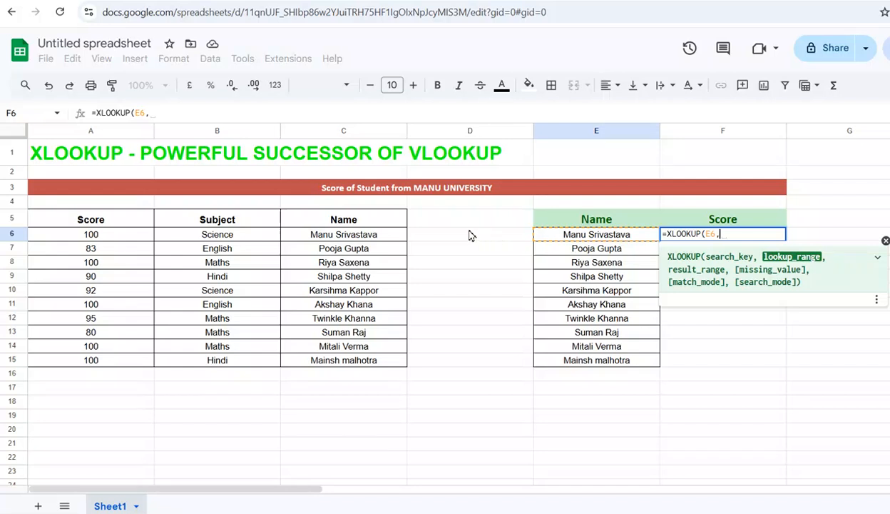
Add the absolute lookup range $C$5:$C$15 and the absolute result range $A$5:$A$15 to the XLOOKUP formula.
click(366, 222)
drag(366, 222, 378, 364)
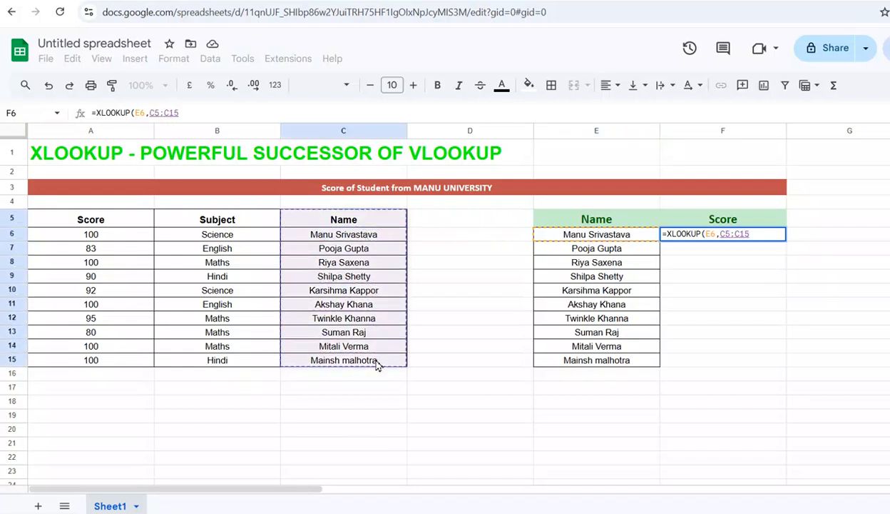
key(F4)
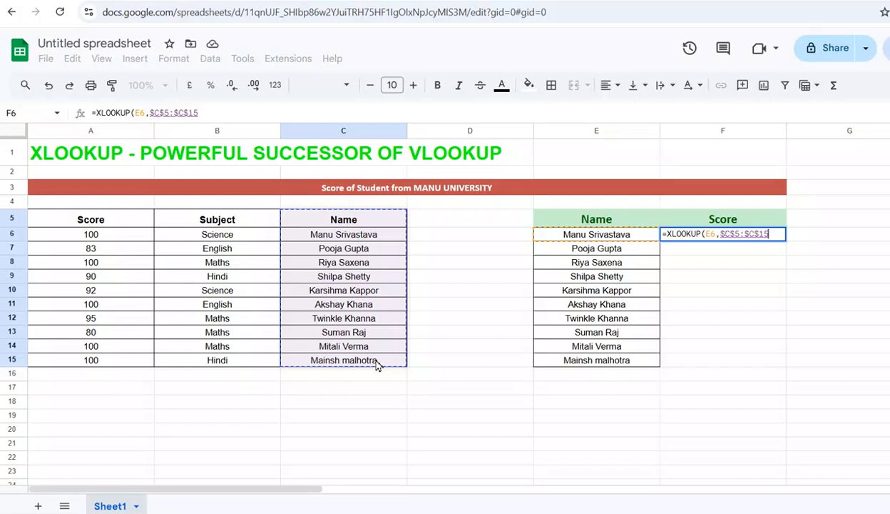
text(,)
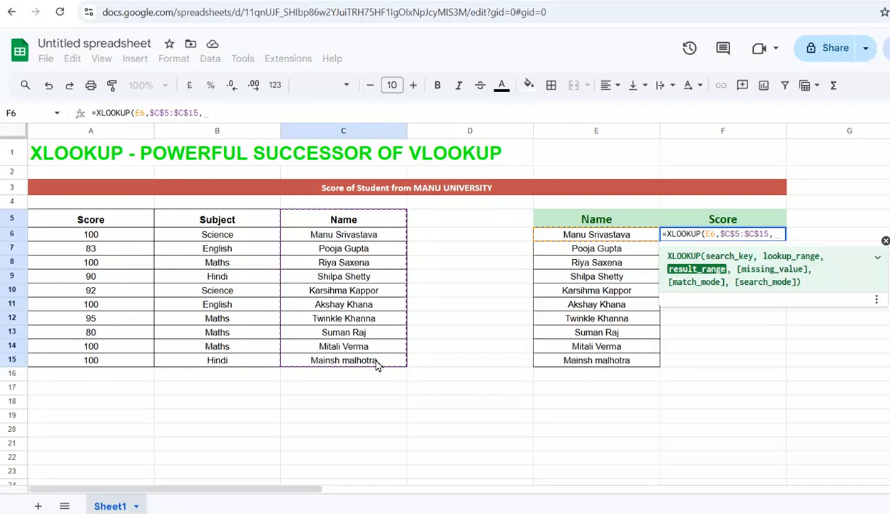
drag(109, 223, 114, 366)
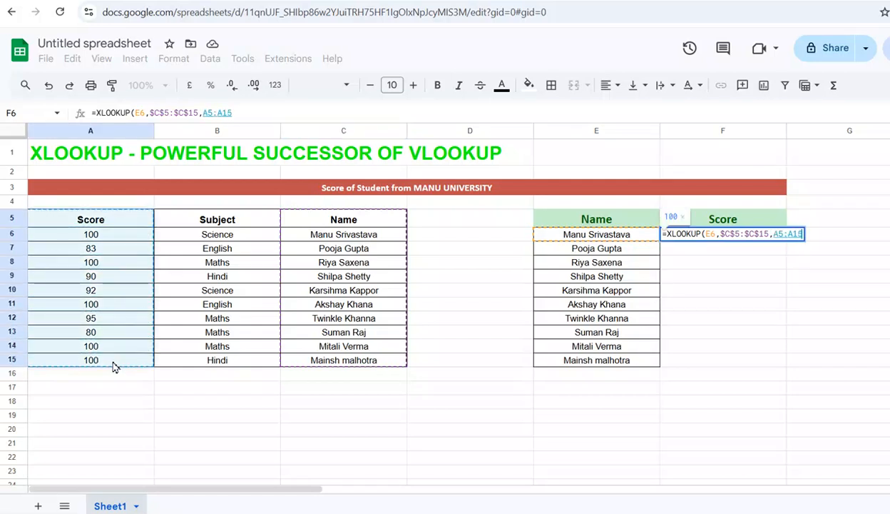
key(F4)
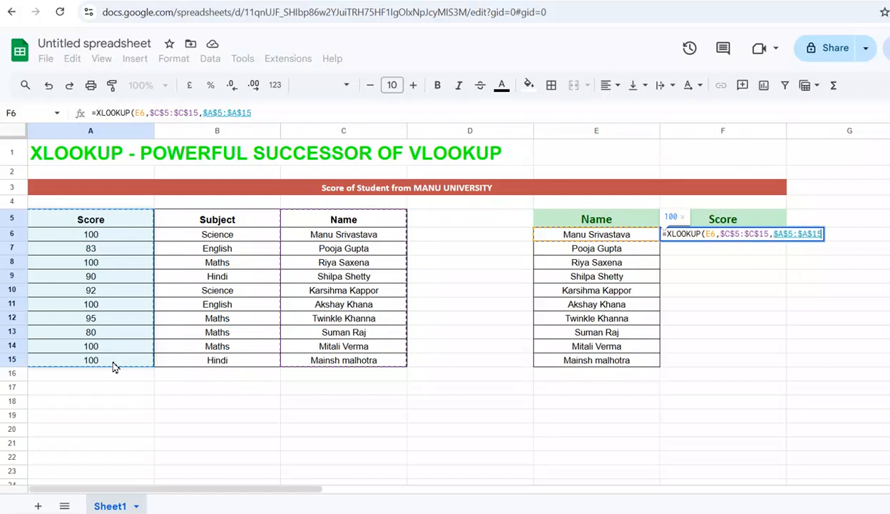
text(,)
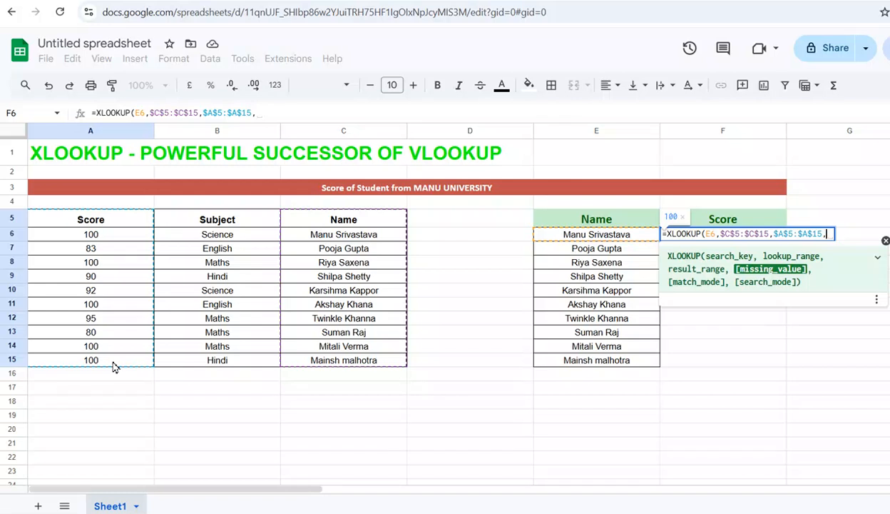
Set the formula's missing value to "No Data" and its match mode to 0, and close the XLOOKUP.
text("N)
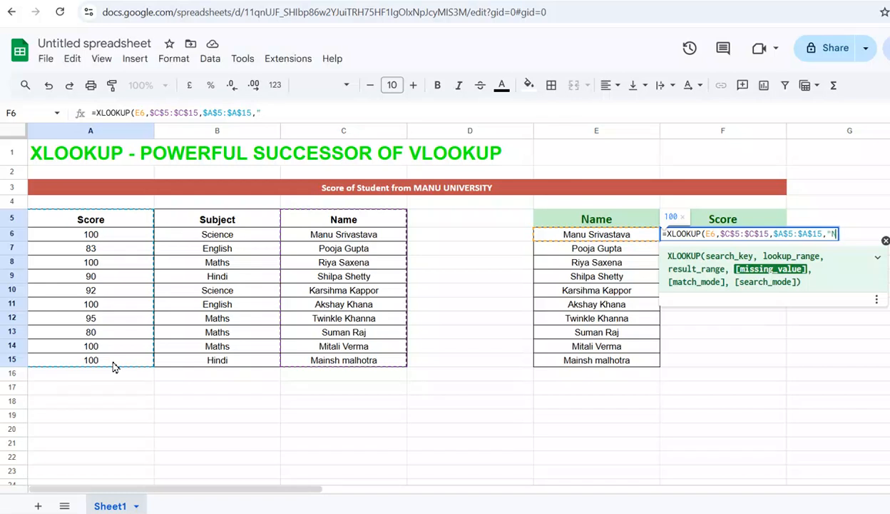
text(o Data)
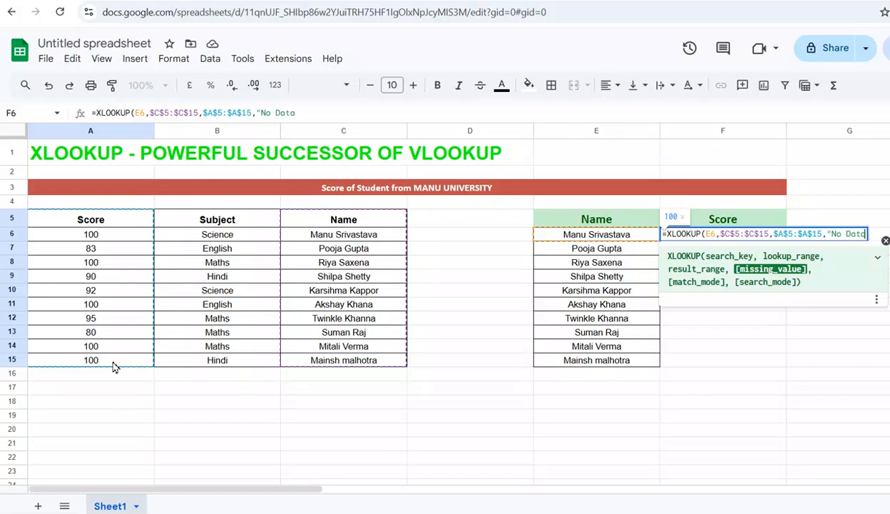
text(",)
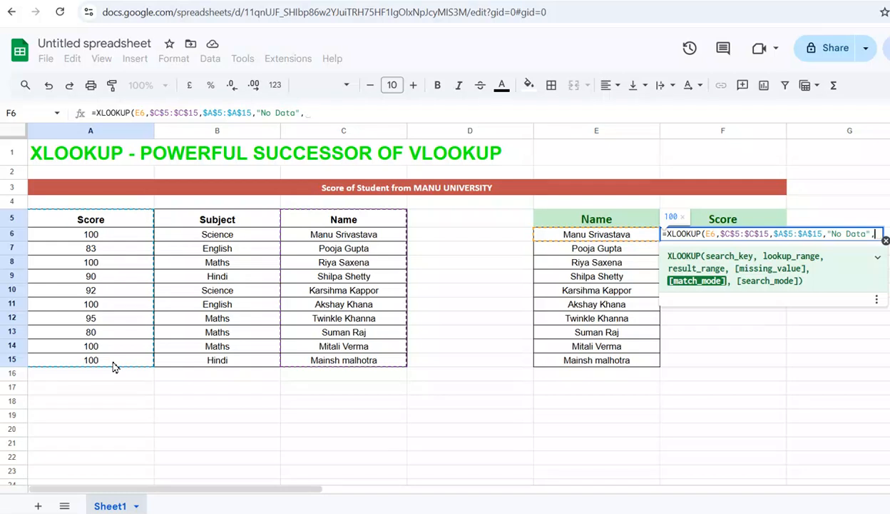
text(0)
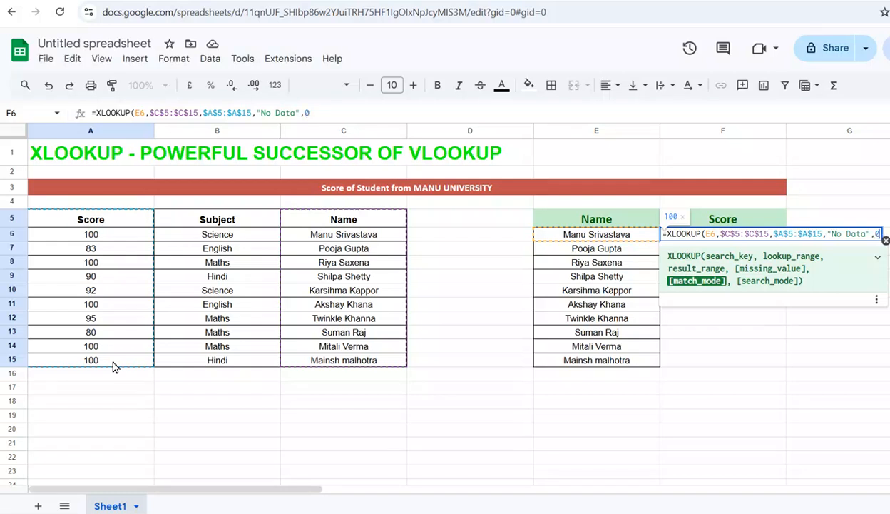
text())
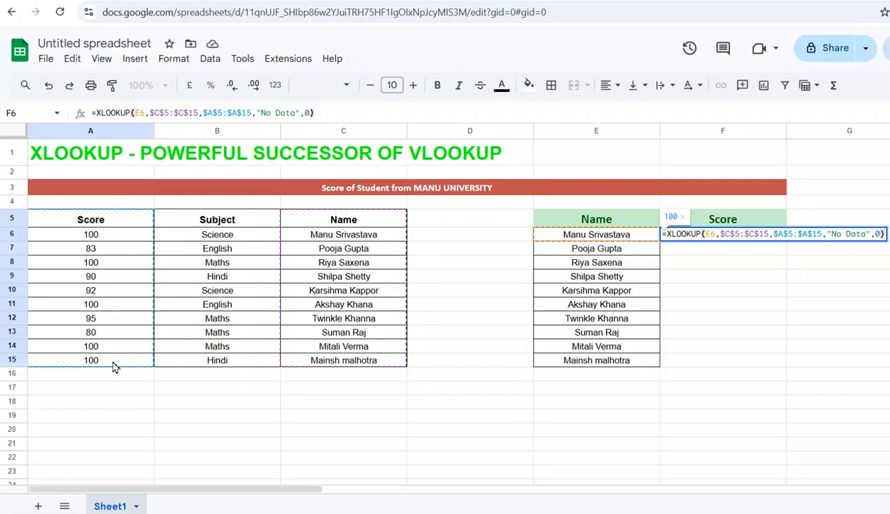
Enter the F6 formula wrapped in ArrayFormula and accept the suggested auto-fill for F7:F15.
key(ctrl+shift+Return)
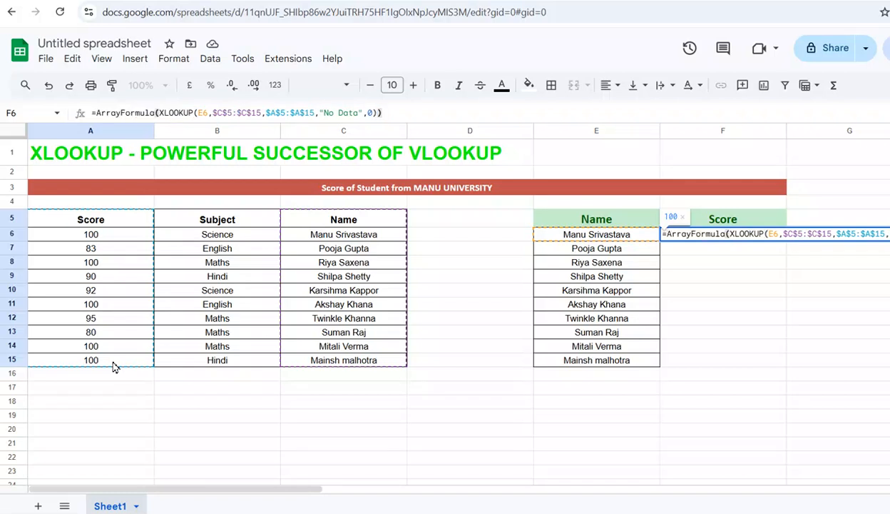
key(Return)
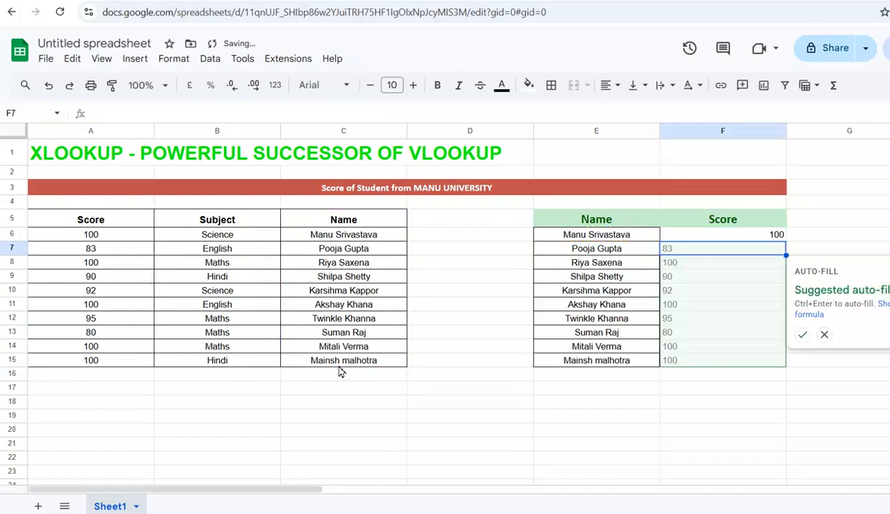
click(804, 335)
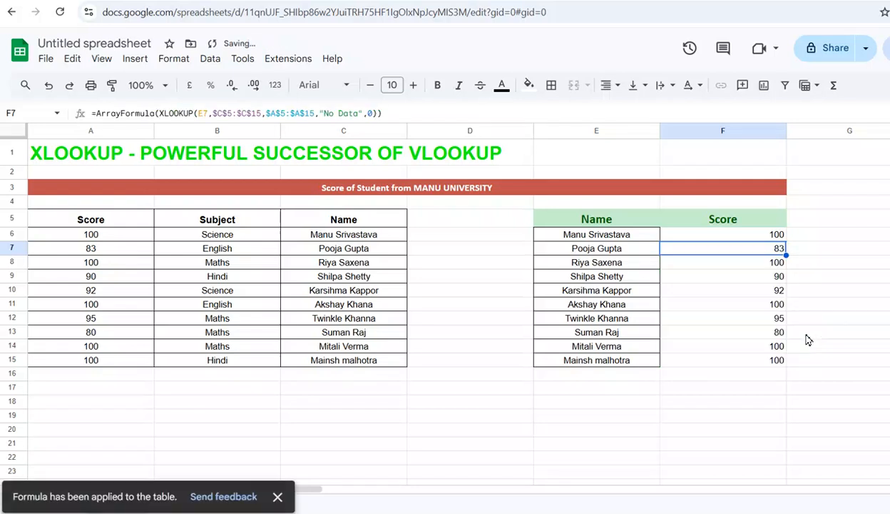
Select the filled score cells in column F from F6 downward.
click(770, 238)
key(shift+Down)
key(shift+Down)
key(shift+Down)
key(shift+Down)
key(shift+Down)
key(shift+Down)
key(shift+Down)
key(shift+Down)
key(shift+Down)
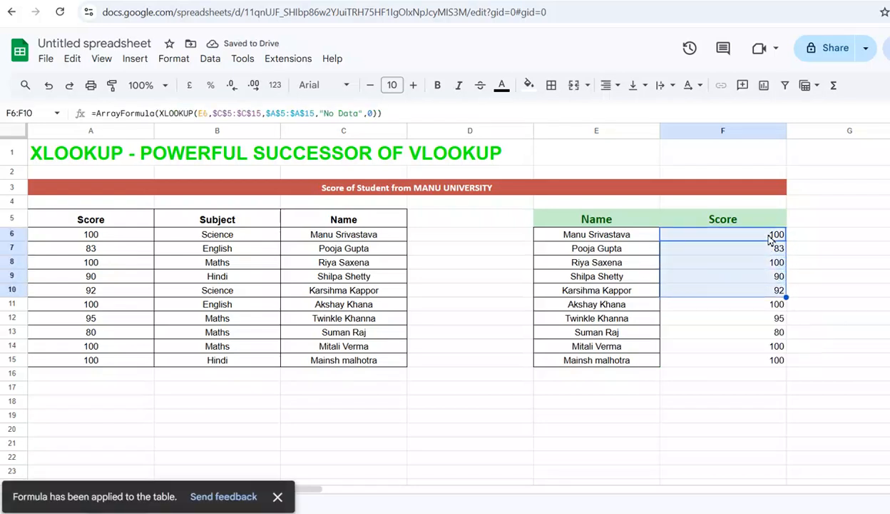